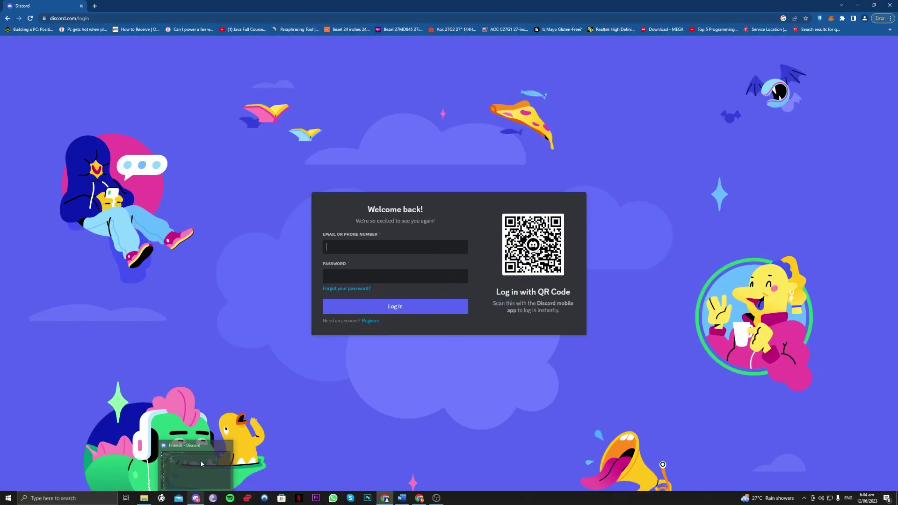
# - Bring Discord up on the Friends page, view your own full profile, then close it
pyautogui.click(196, 498)
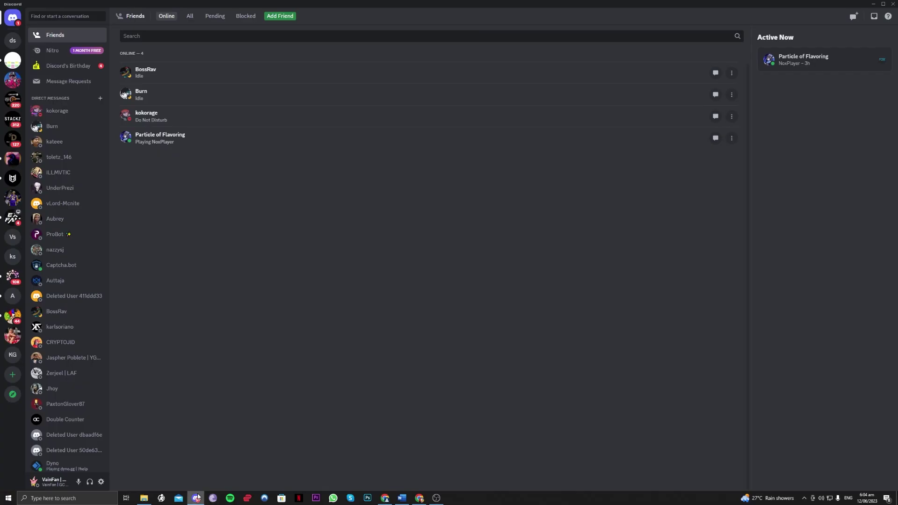
pyautogui.click(42, 481)
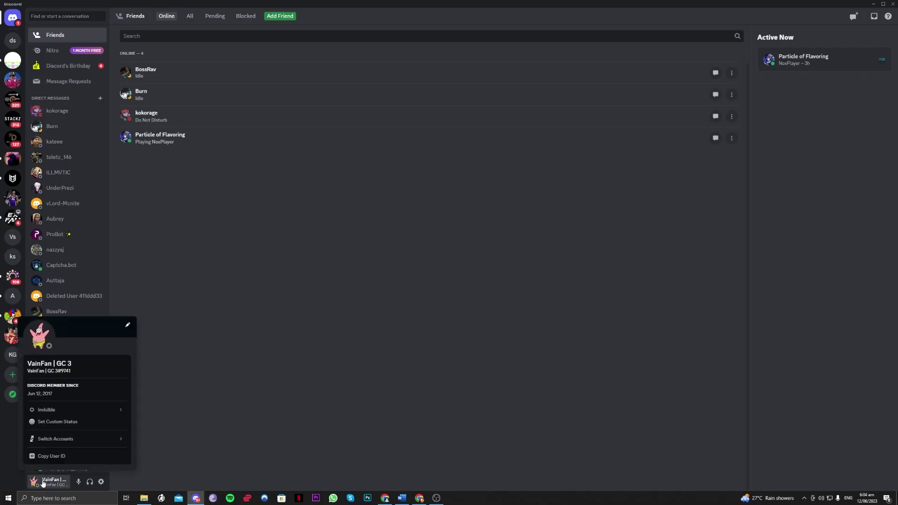
pyautogui.click(40, 344)
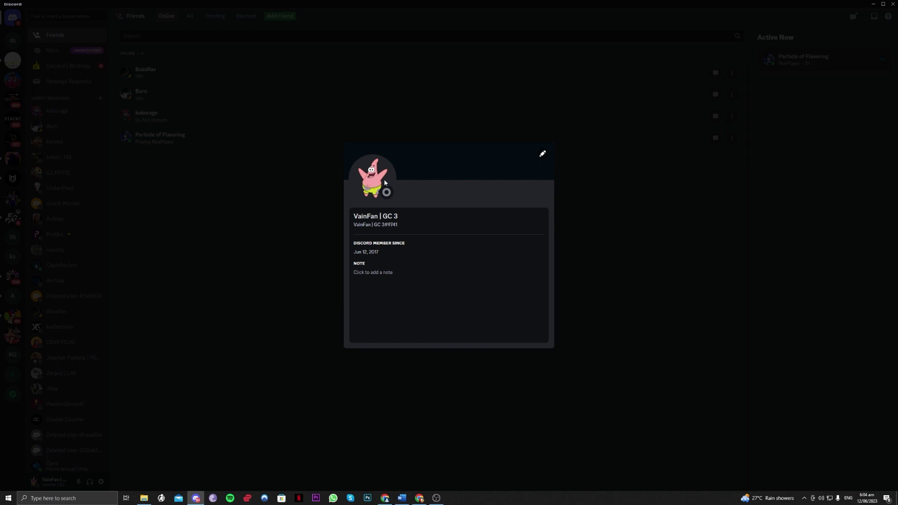
pyautogui.click(556, 133)
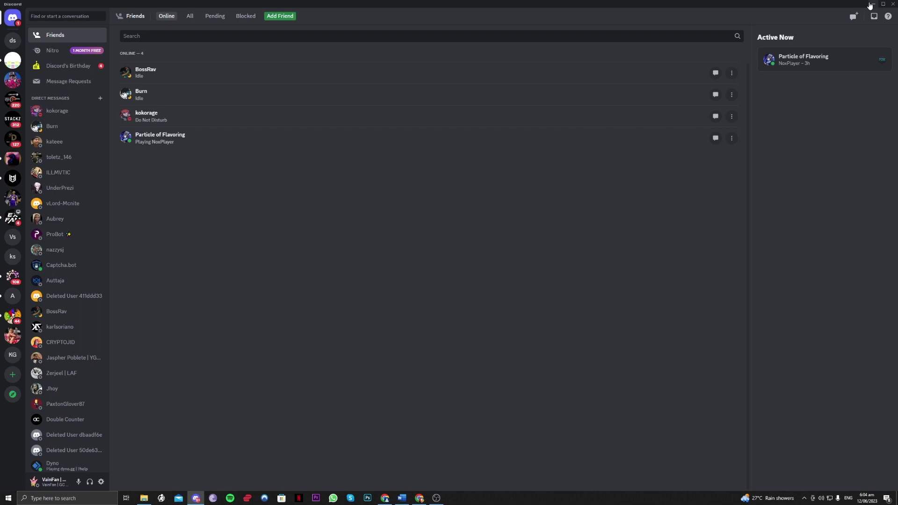
# - Minimize Discord to the browser login page and check the volume and network flyouts
pyautogui.click(871, 4)
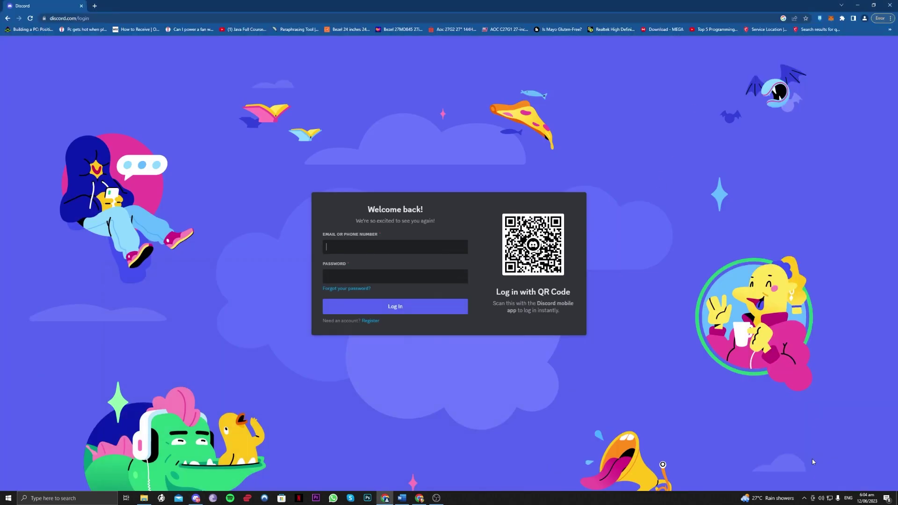
pyautogui.click(821, 498)
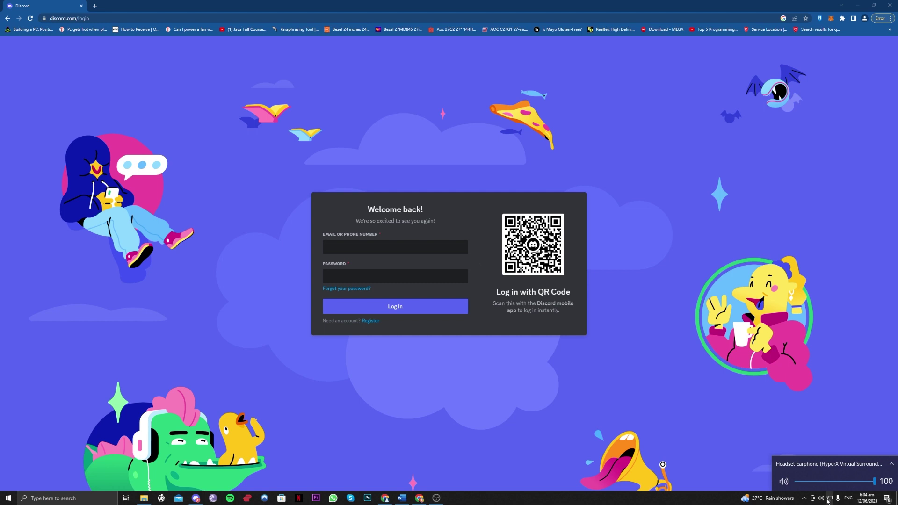
pyautogui.click(822, 497)
pyautogui.click(829, 500)
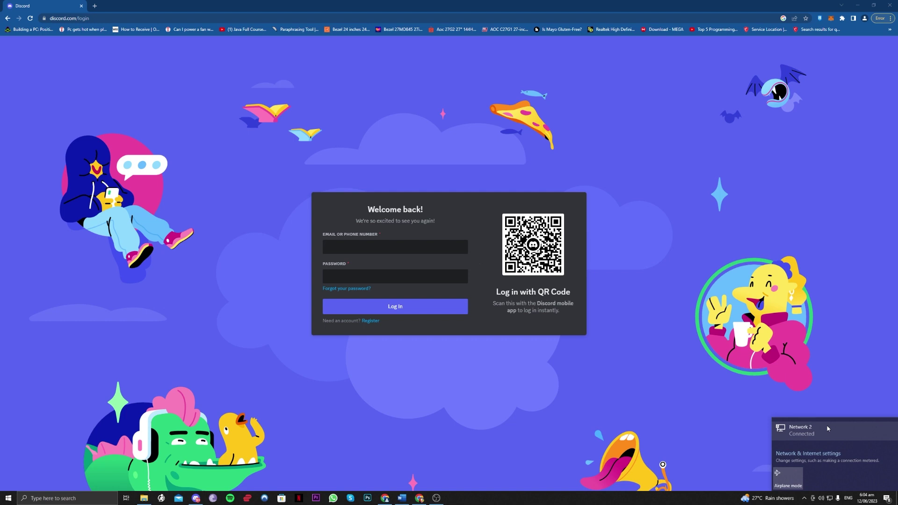
pyautogui.click(805, 393)
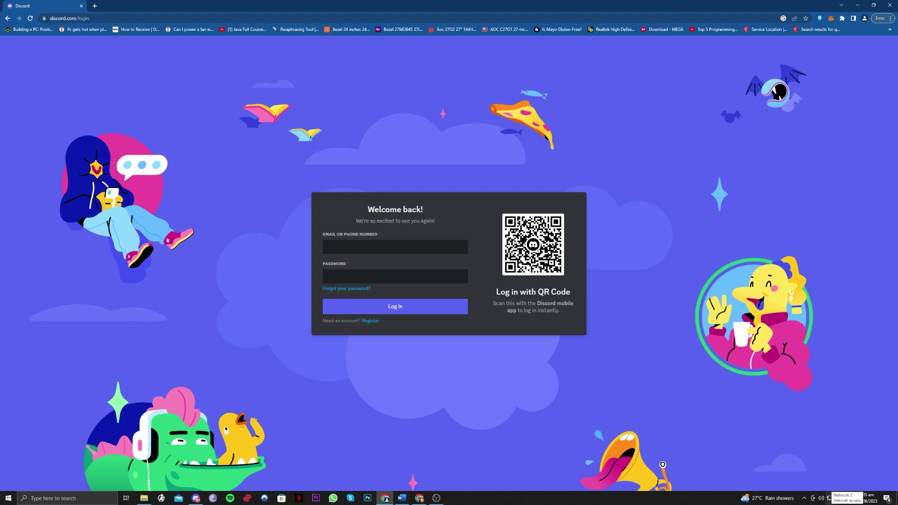
# - Search Google for 'discord down detector' in a new Chrome tab
pyautogui.click(94, 5)
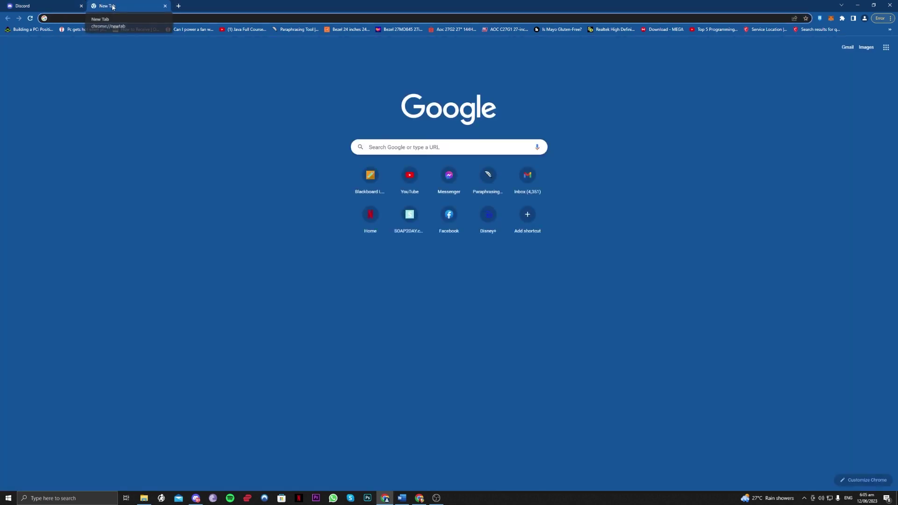
pyautogui.write('discord')
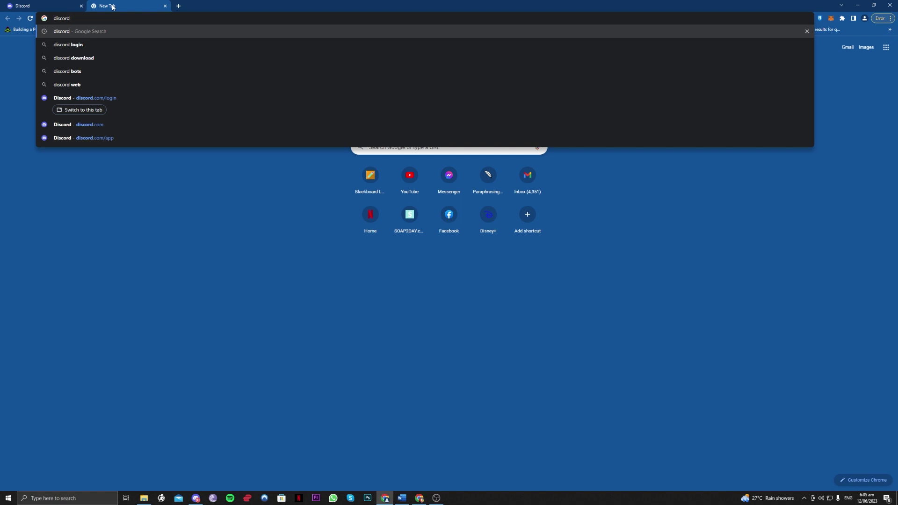
pyautogui.write(' down detector')
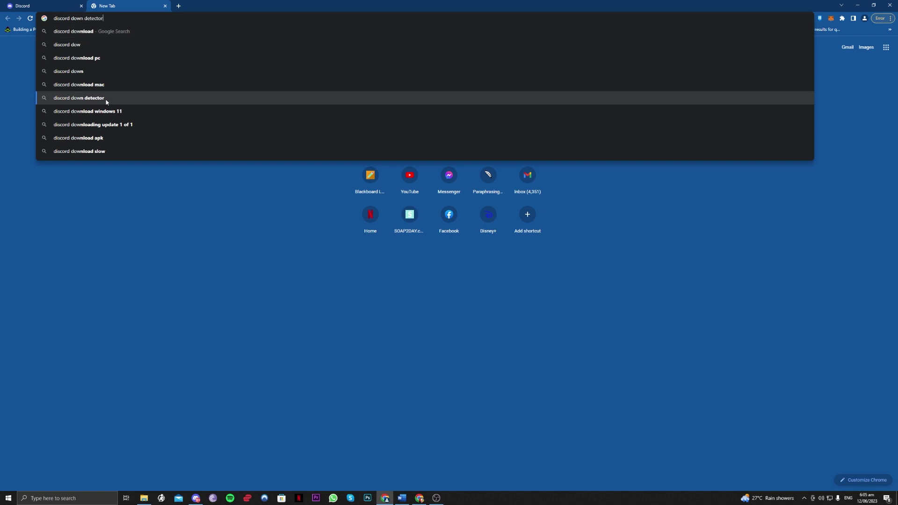
pyautogui.click(53, 97)
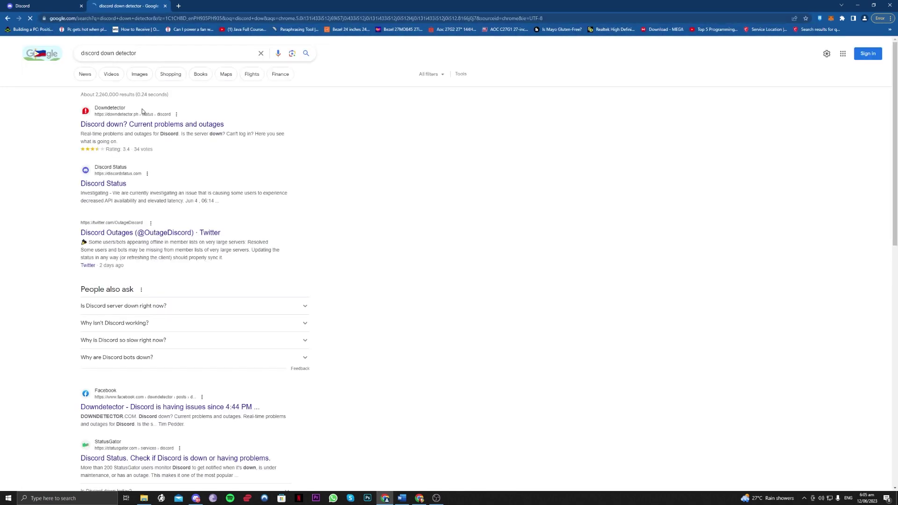
# - Confirm Discord Status shows All Systems Operational, then return to the Discord login tab
pyautogui.click(106, 186)
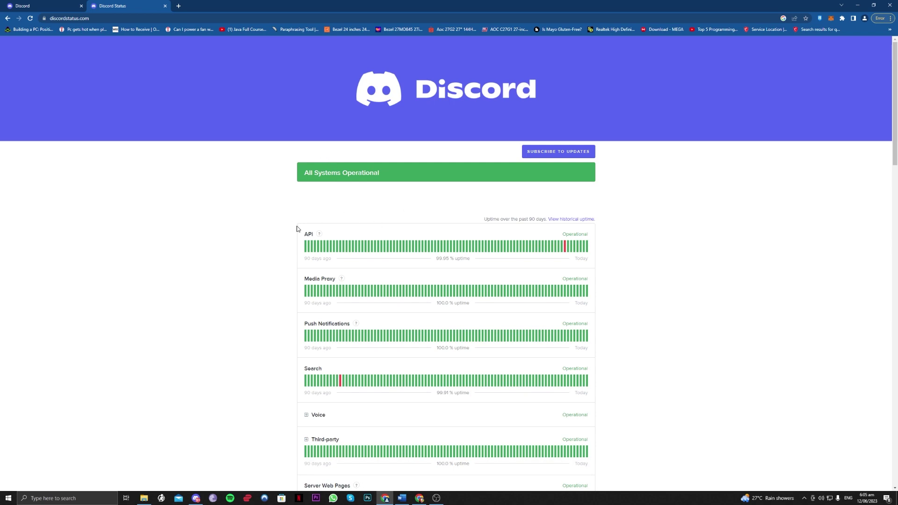
pyautogui.scroll(-2, 302, 224)
pyautogui.scroll(-7, 311, 222)
pyautogui.scroll(9, 554, 260)
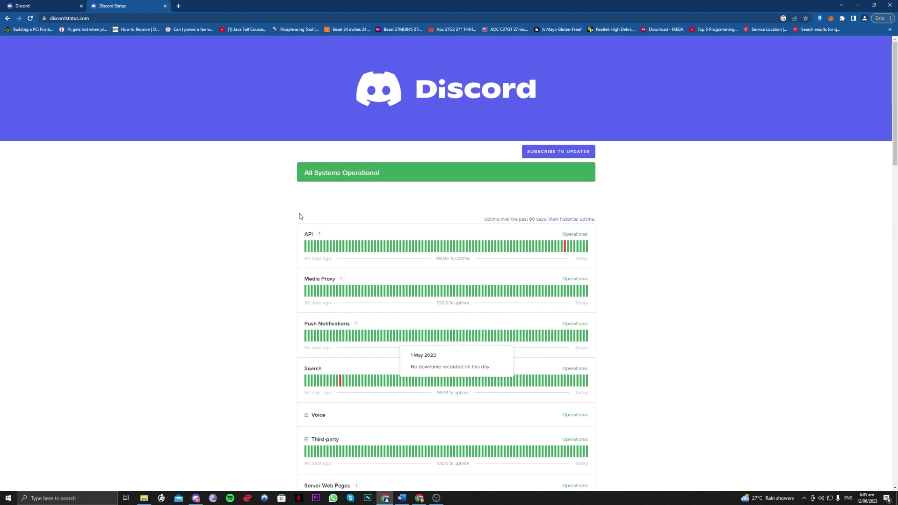
pyautogui.click(56, 3)
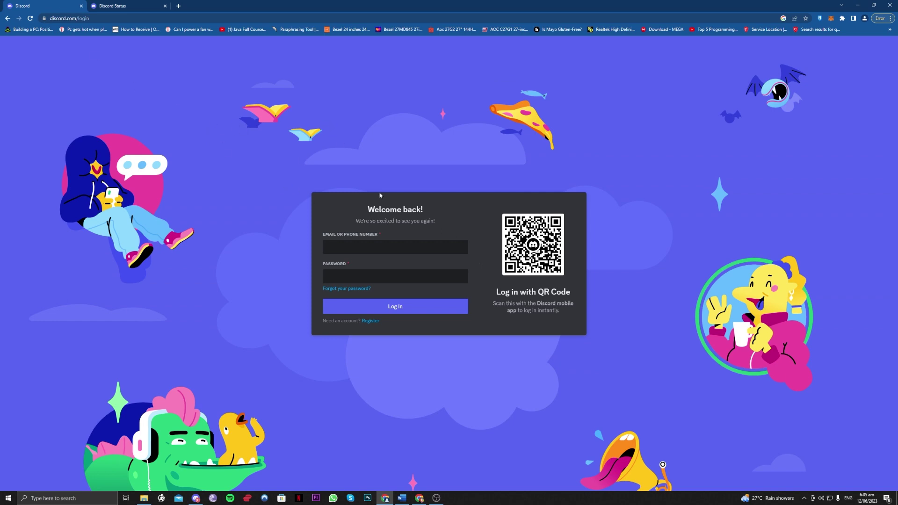
# - Restore the Discord app window and open your profile in the Profiles settings editor
pyautogui.click(197, 497)
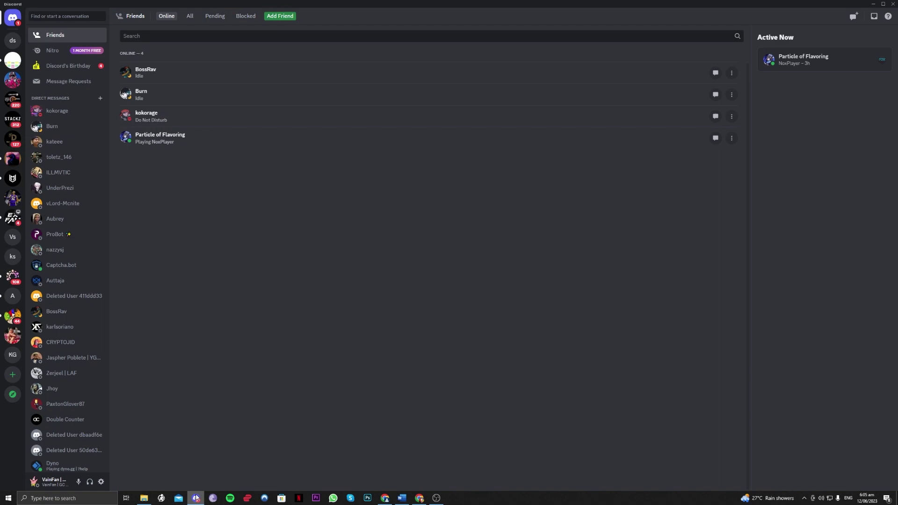
pyautogui.click(197, 497)
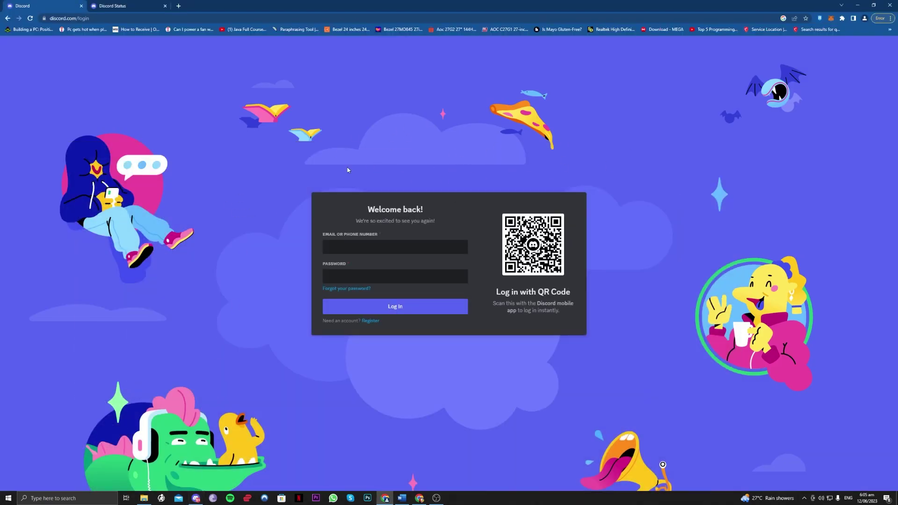
pyautogui.click(199, 498)
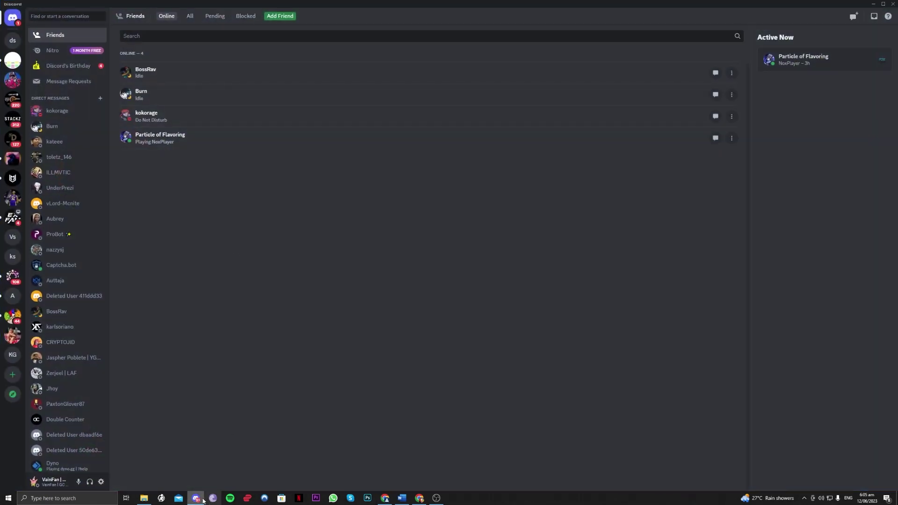
pyautogui.click(199, 499)
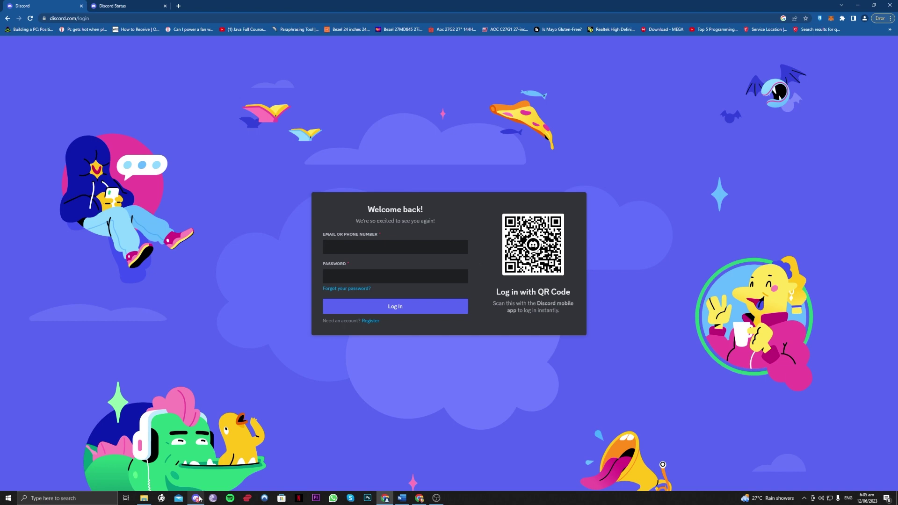
pyautogui.click(199, 499)
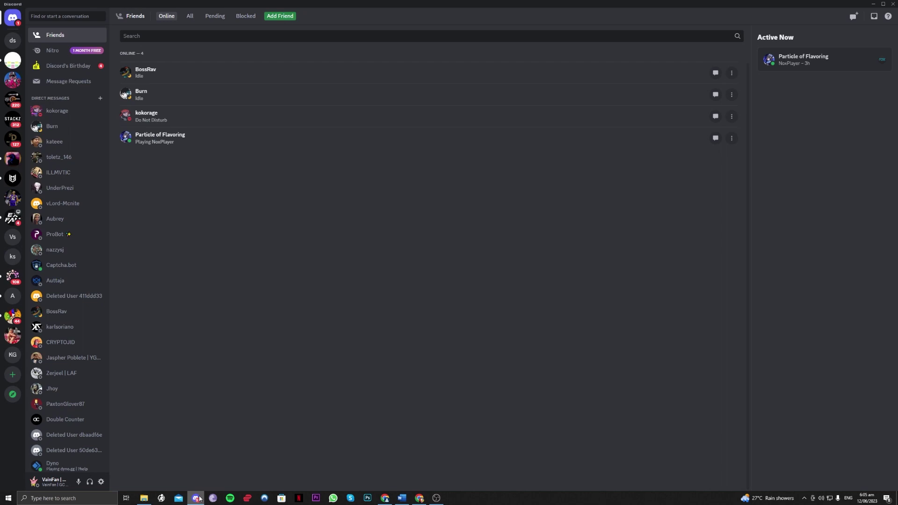
pyautogui.click(60, 486)
pyautogui.click(35, 349)
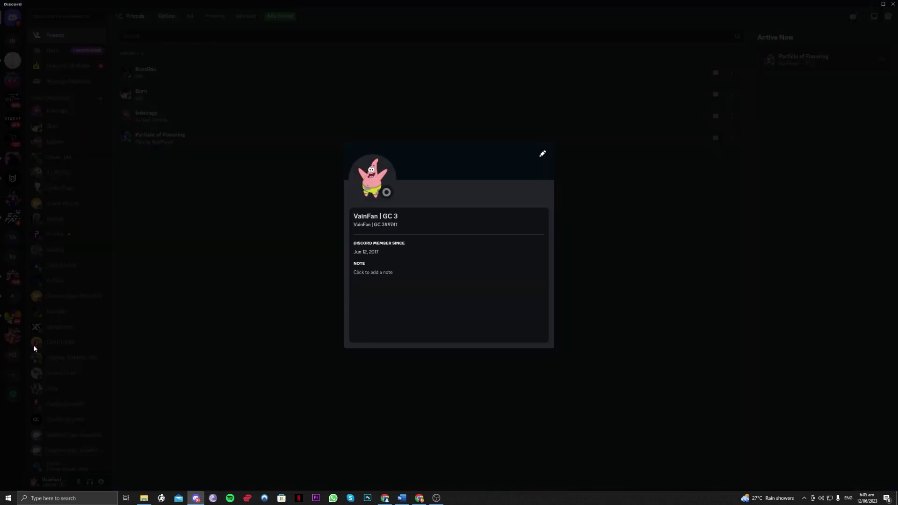
# - Start an avatar image upload, cancel the file picker, and open File Explorer on Videos
pyautogui.click(542, 154)
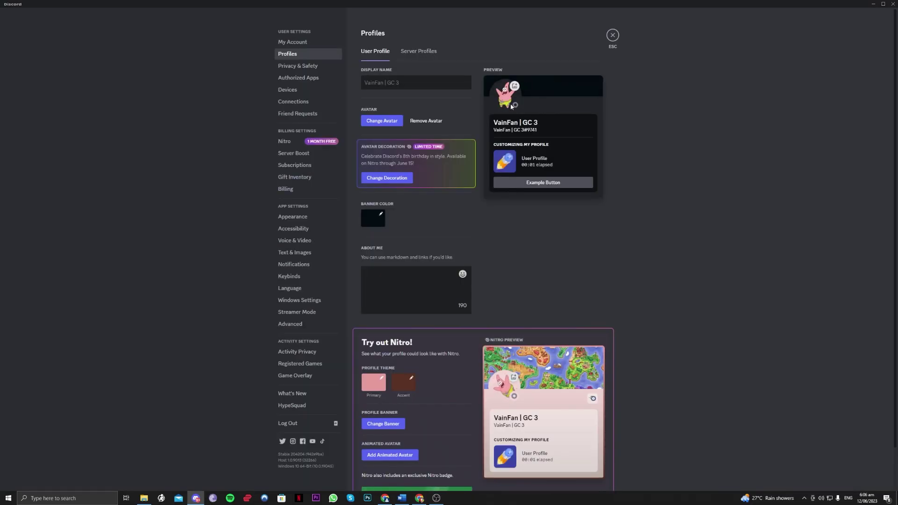
pyautogui.click(510, 100)
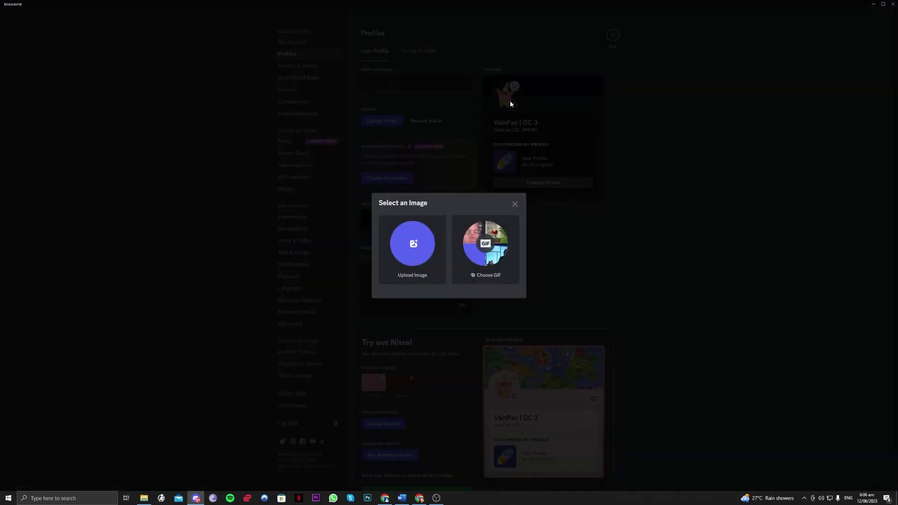
pyautogui.click(431, 251)
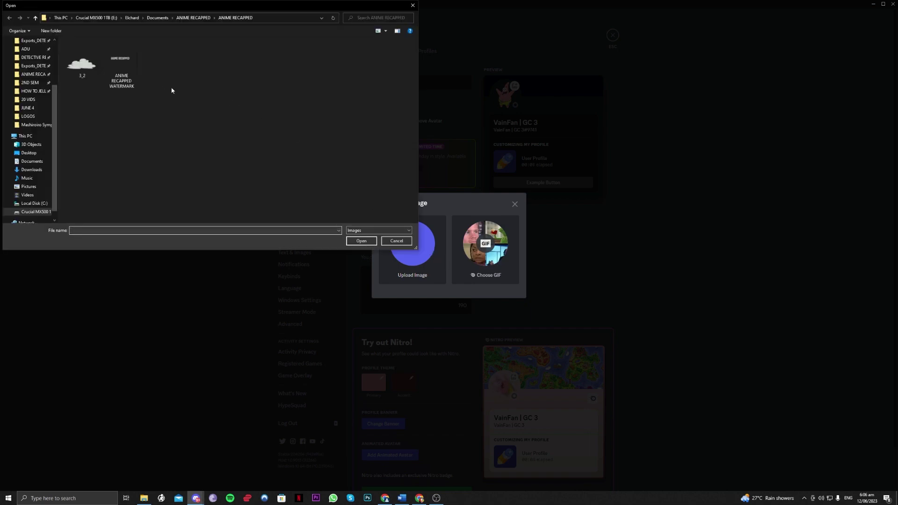
pyautogui.click(396, 241)
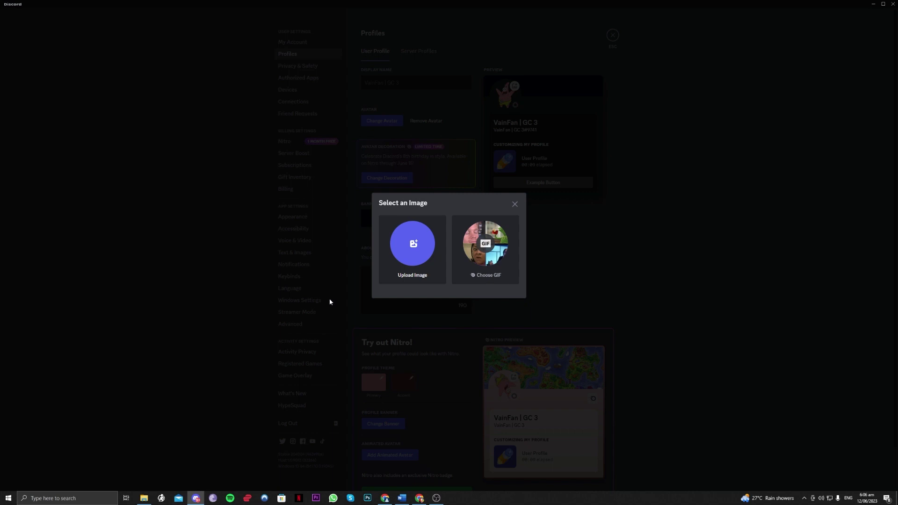
pyautogui.click(145, 498)
# - Open paypal (1).png from the Downloads folder full-screen in the Photos viewer
pyautogui.scroll(3, 172, 256)
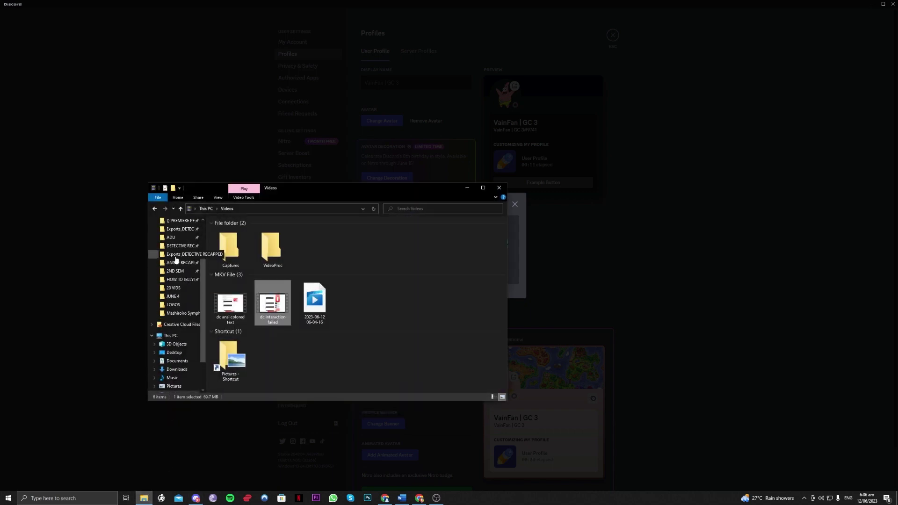
pyautogui.click(177, 220)
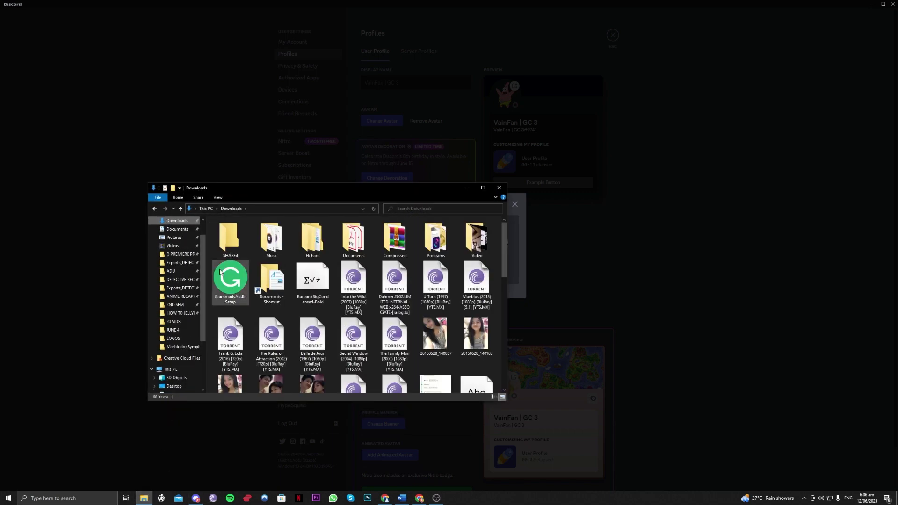
pyautogui.moveTo(504, 245); pyautogui.dragTo(505, 358)
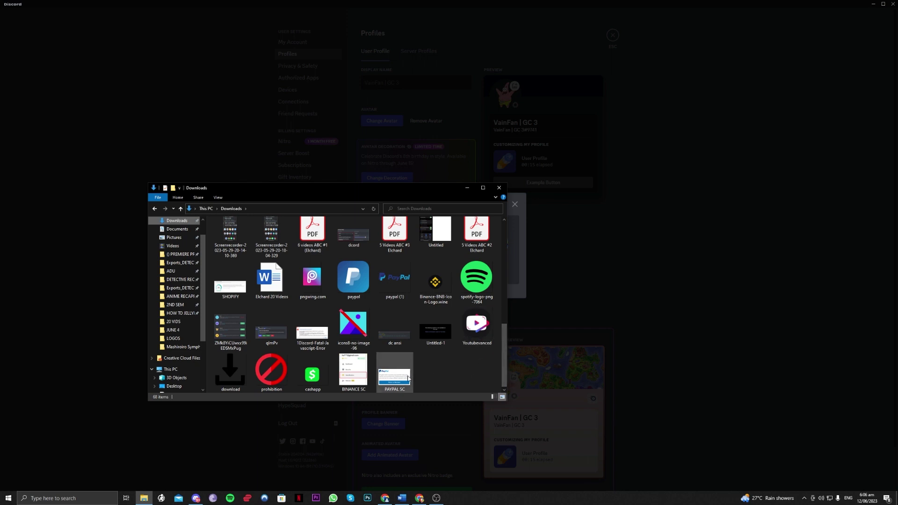
pyautogui.doubleClick(396, 291)
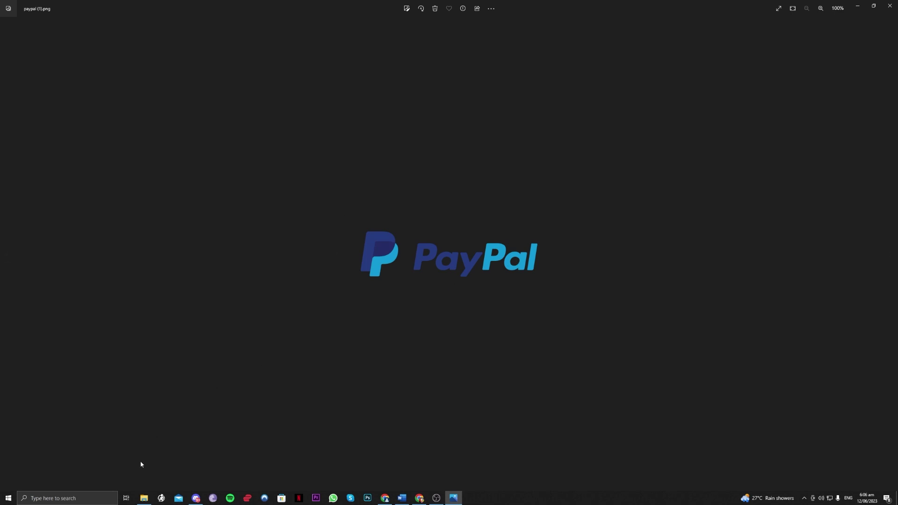
# - Launch Snipping Tool via 'sni' search and snip a rectangle around the PayPal logo
pyautogui.click(89, 498)
pyautogui.write('sni')
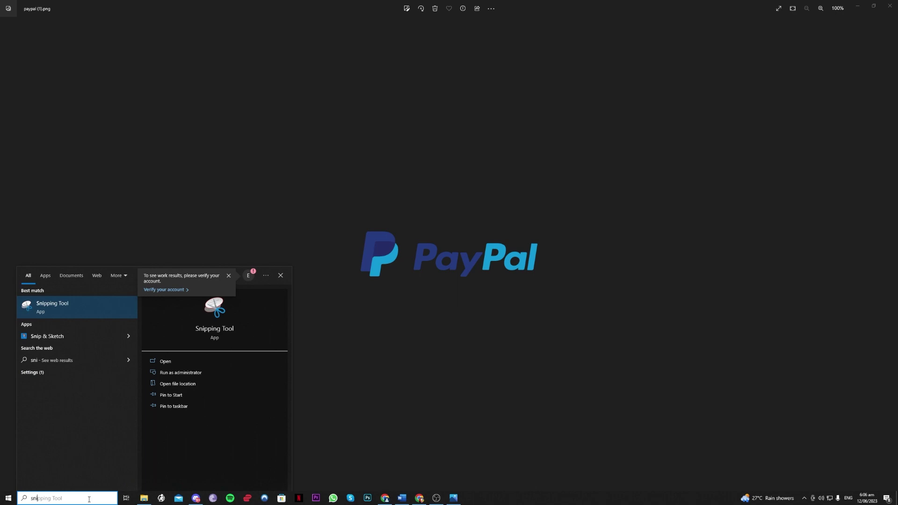
pyautogui.press('Return')
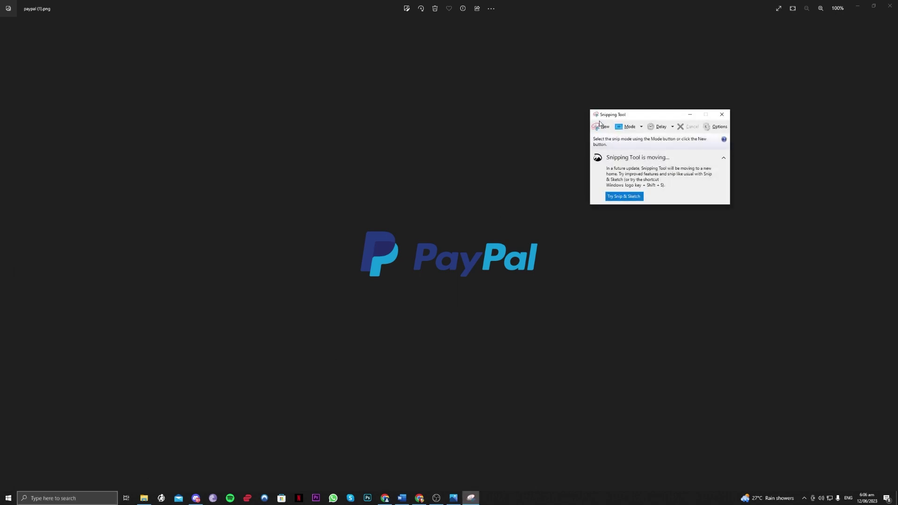
pyautogui.click(602, 126)
pyautogui.moveTo(322, 195); pyautogui.dragTo(591, 317)
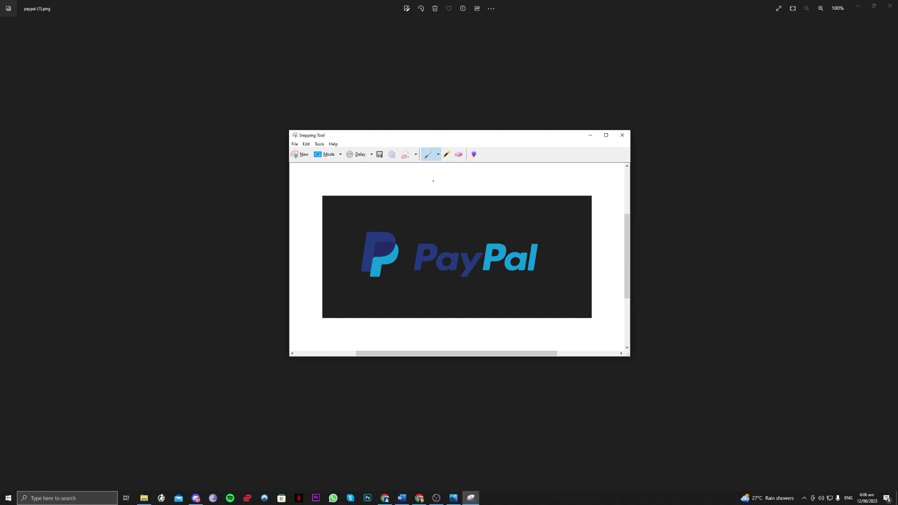
# - Save the PayPal snip to the Desktop as a PNG named 'test'
pyautogui.click(294, 144)
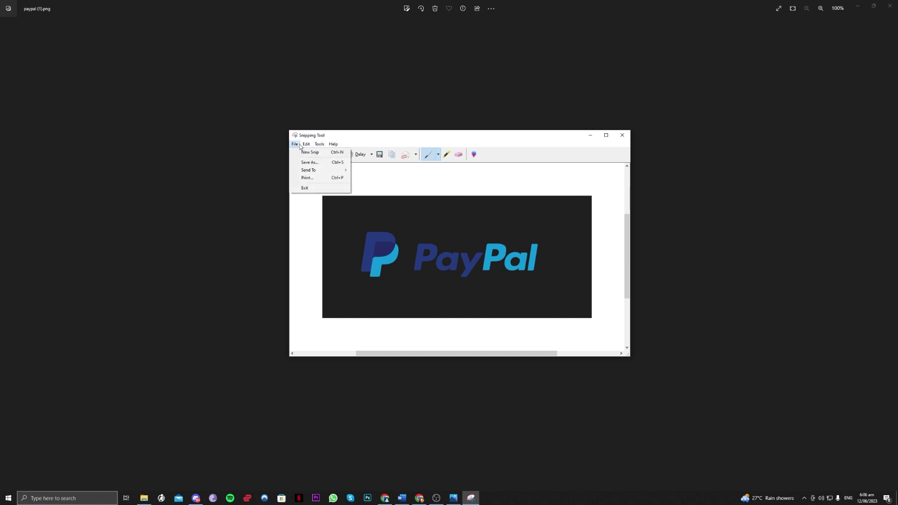
pyautogui.click(304, 145)
pyautogui.click(309, 160)
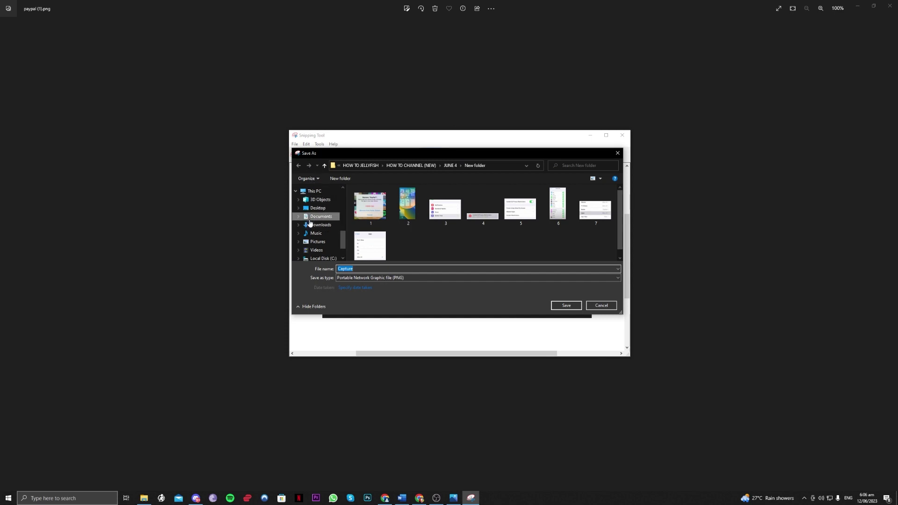
pyautogui.scroll(8, 310, 222)
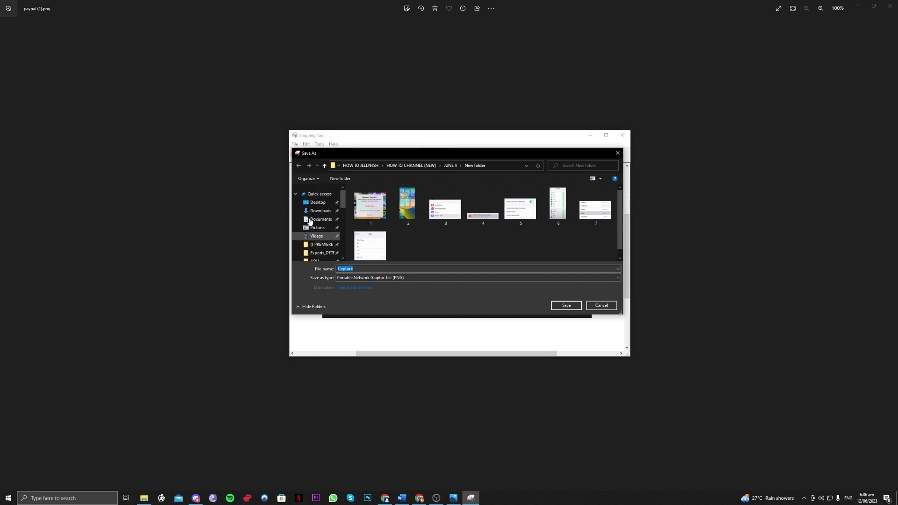
pyautogui.click(319, 204)
pyautogui.click(414, 268)
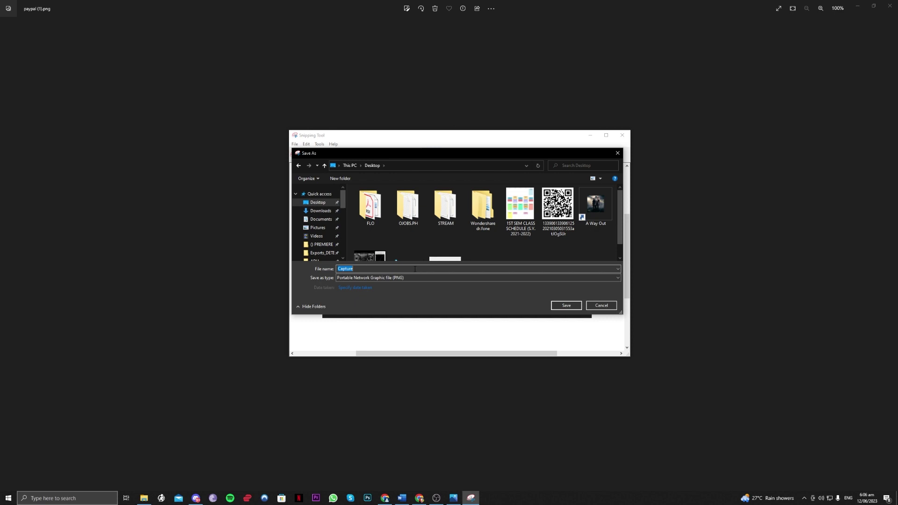
pyautogui.write('test')
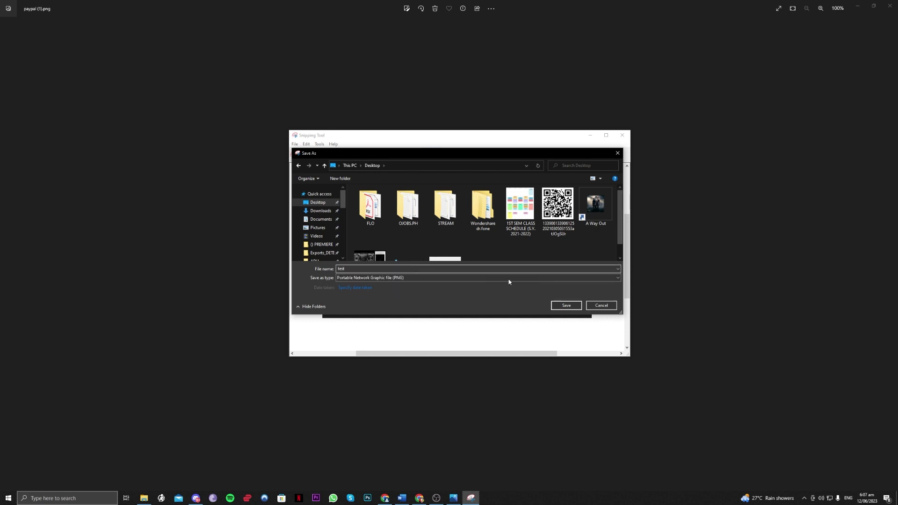
pyautogui.click(565, 306)
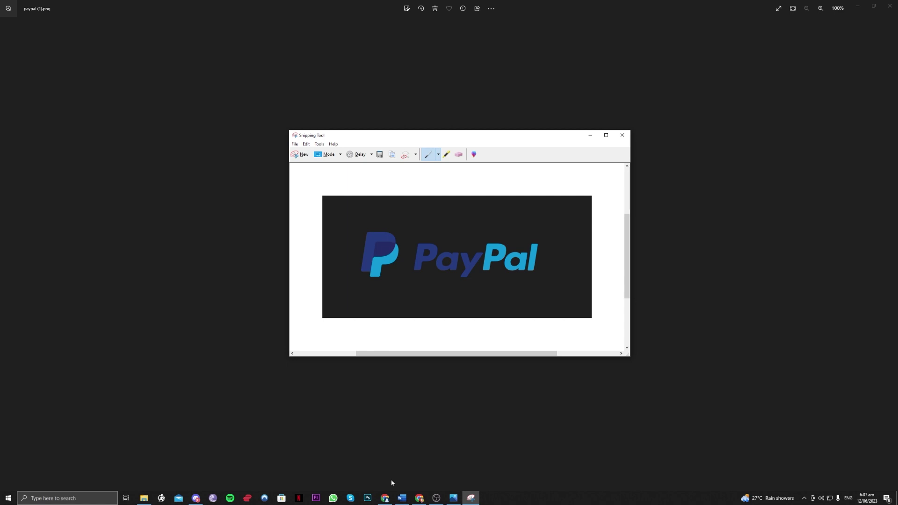
# - Select the Desktop 'test' image in Discord's avatar upload picker, then cancel and close the chooser
pyautogui.click(195, 497)
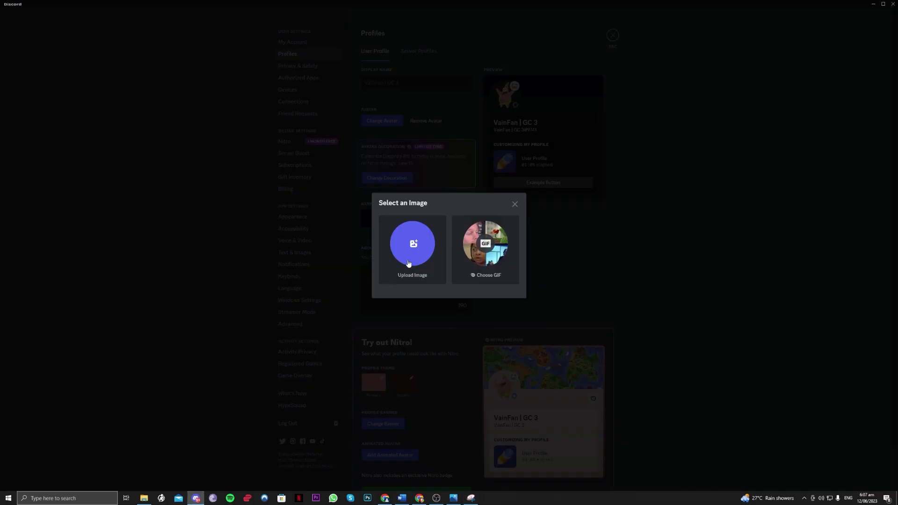
pyautogui.click(422, 243)
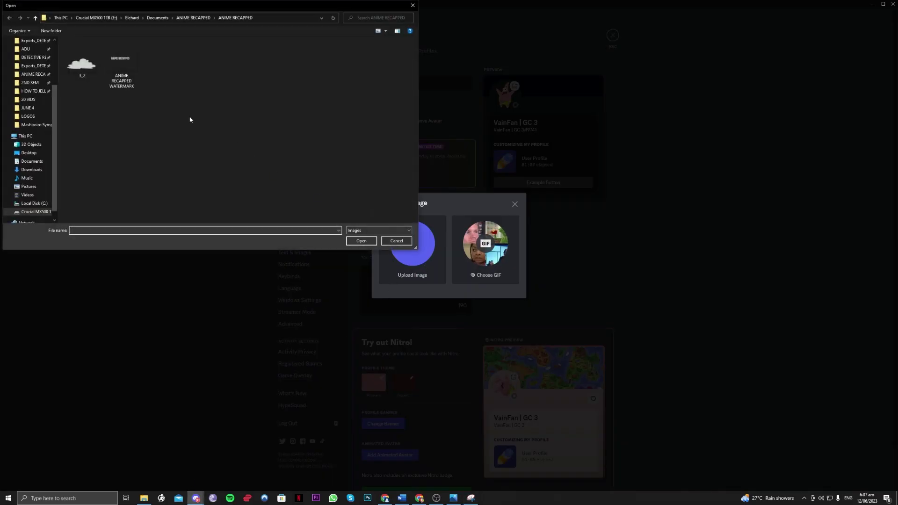
pyautogui.scroll(2, 37, 76)
pyautogui.click(28, 54)
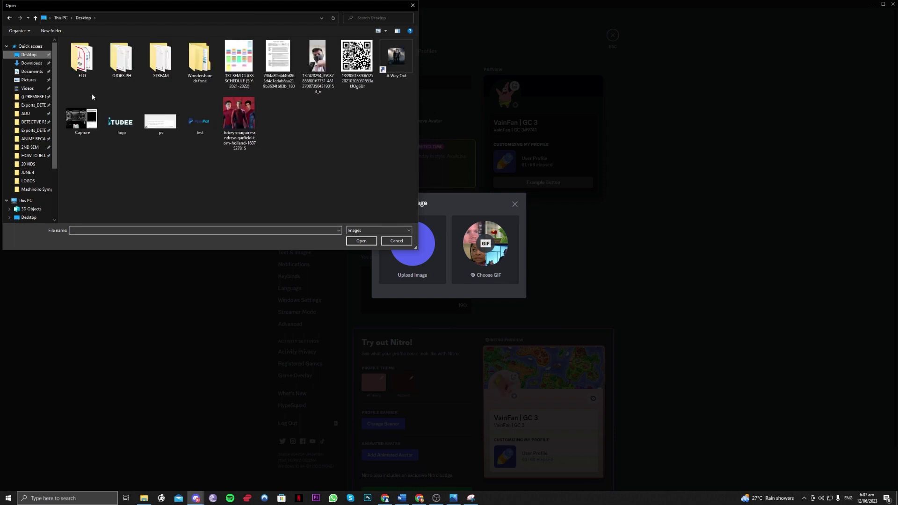
pyautogui.click(187, 120)
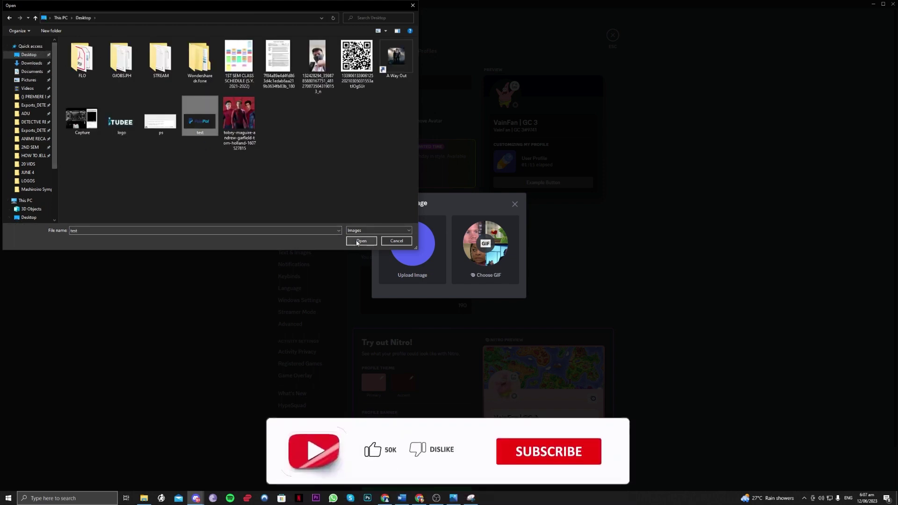
pyautogui.click(388, 242)
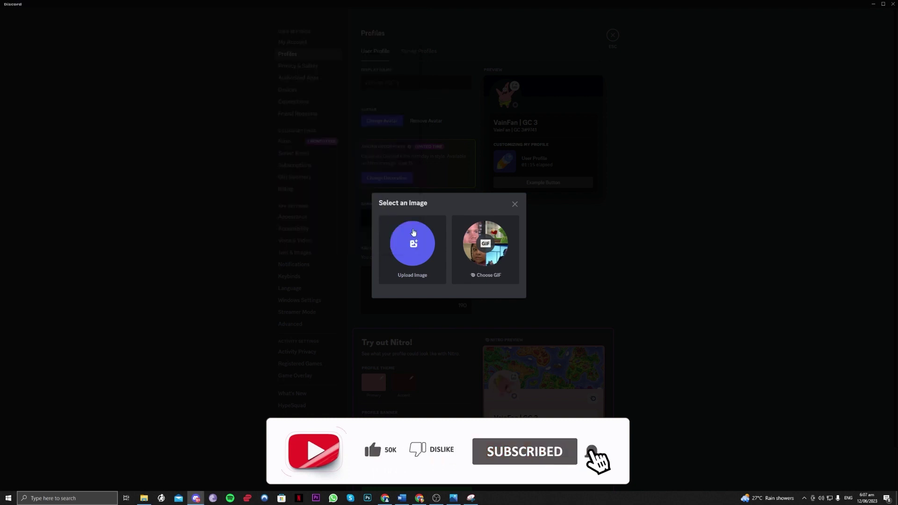
pyautogui.click(515, 204)
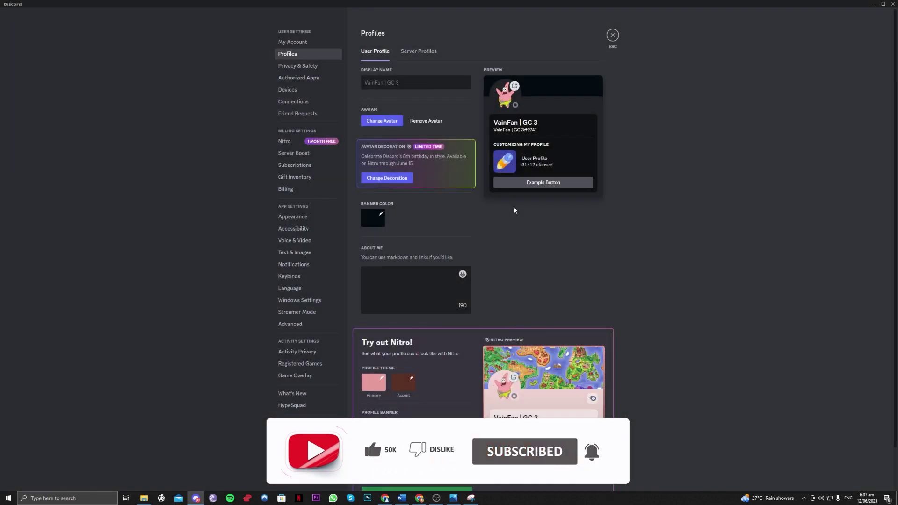